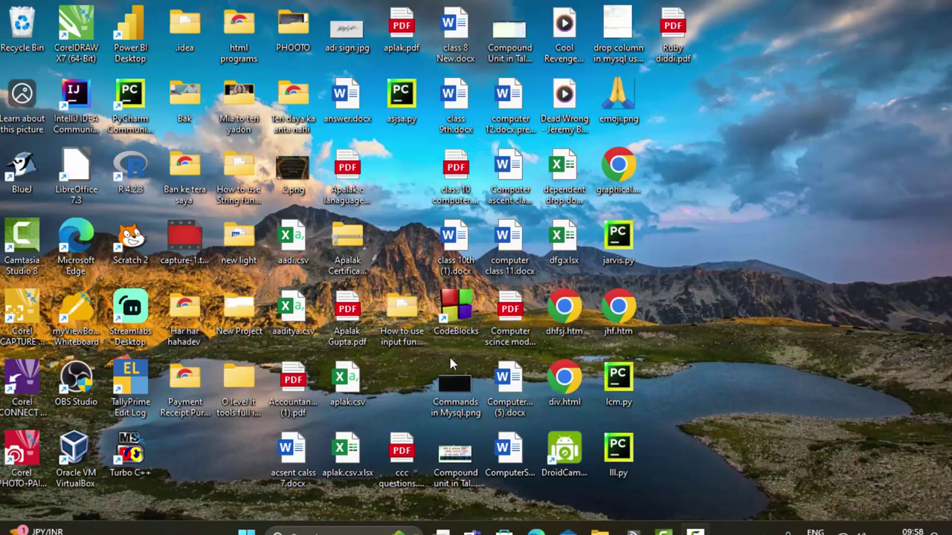
# Launch Microsoft Office Excel 2007 from a Start menu search for 'ex'.
pyautogui.click(247, 532)
pyautogui.write('e')
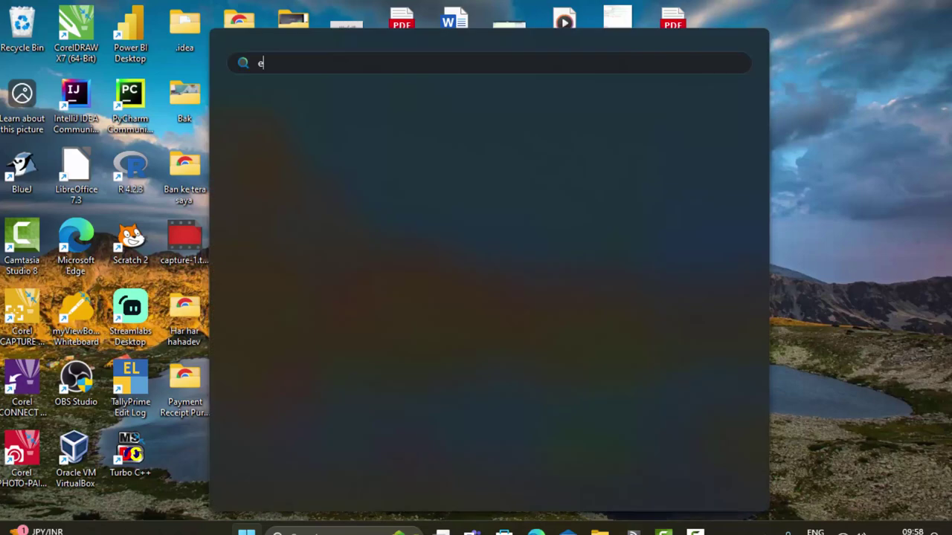
pyautogui.write('xcel')
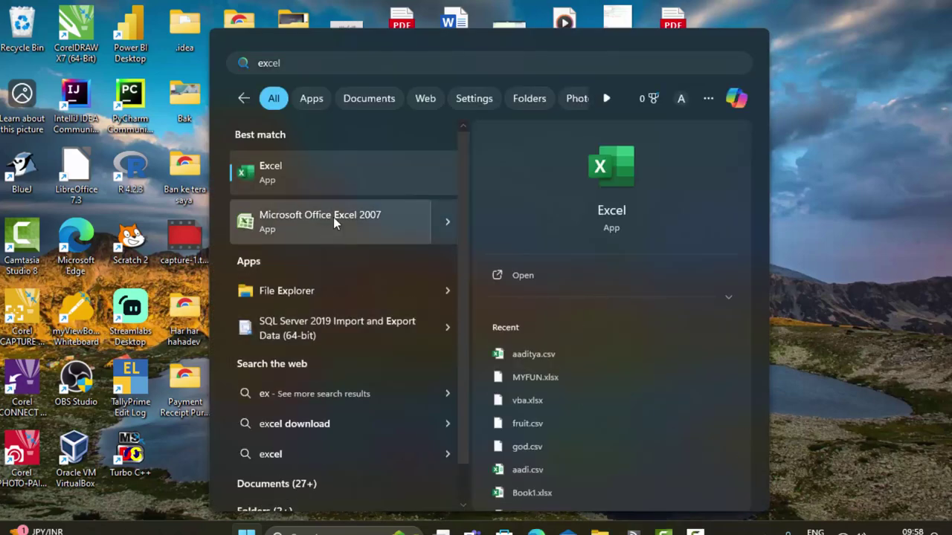
pyautogui.click(333, 217)
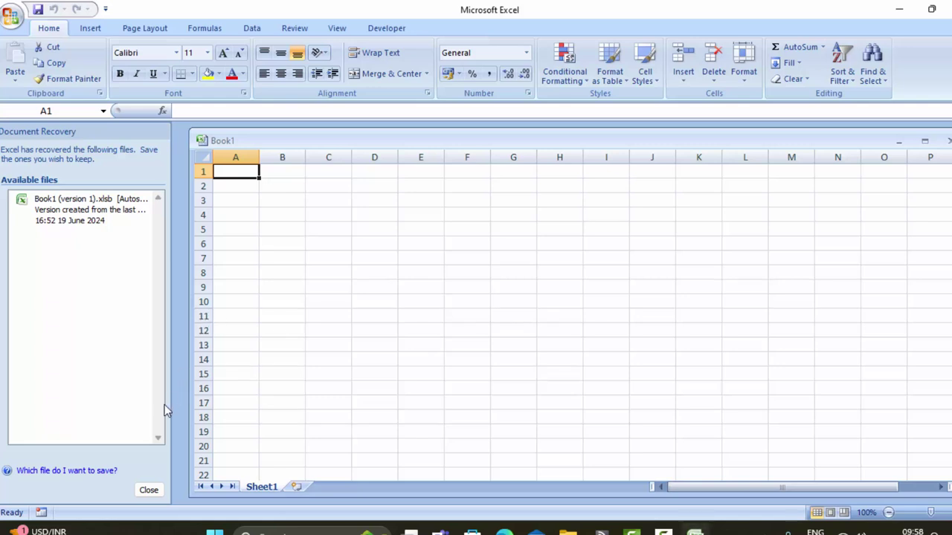
# Close Document Recovery, removing the recovered files, and widen the Book1 window.
pyautogui.click(143, 490)
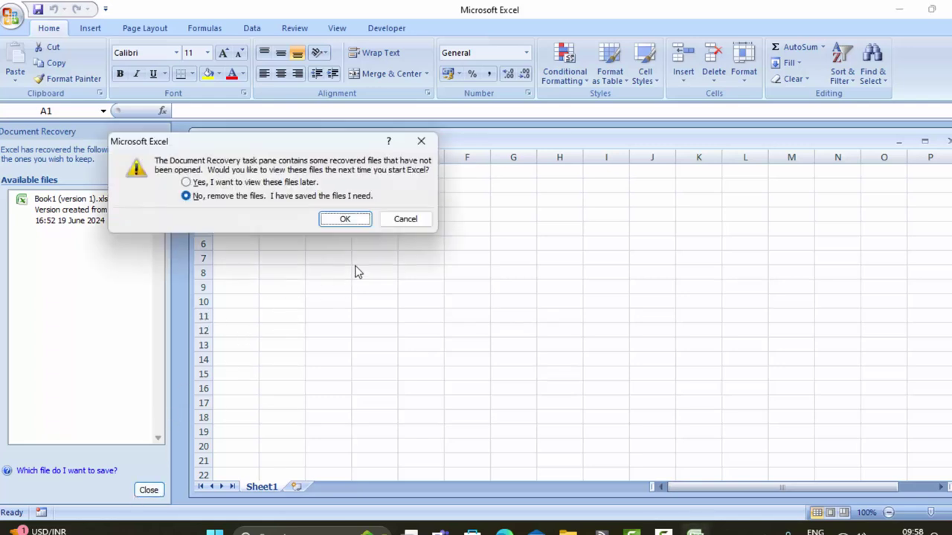
pyautogui.click(327, 222)
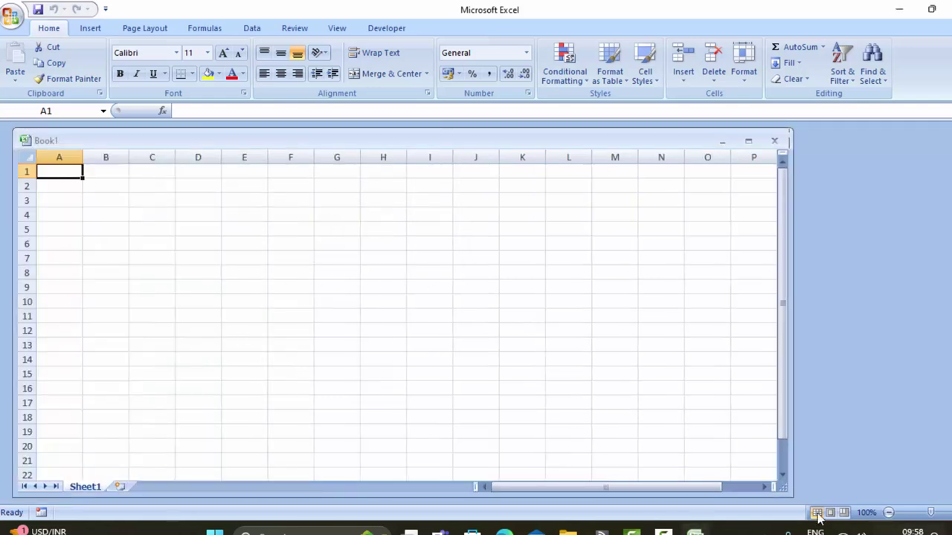
pyautogui.moveTo(790, 494); pyautogui.dragTo(950, 504)
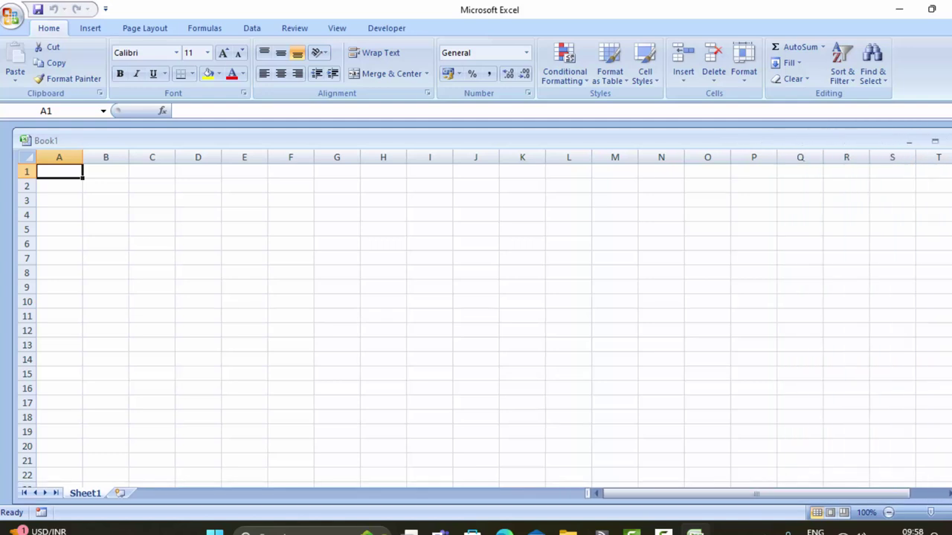
pyautogui.keyDown('ctrl'); pyautogui.scroll(4, 476, 319); pyautogui.keyUp('ctrl')
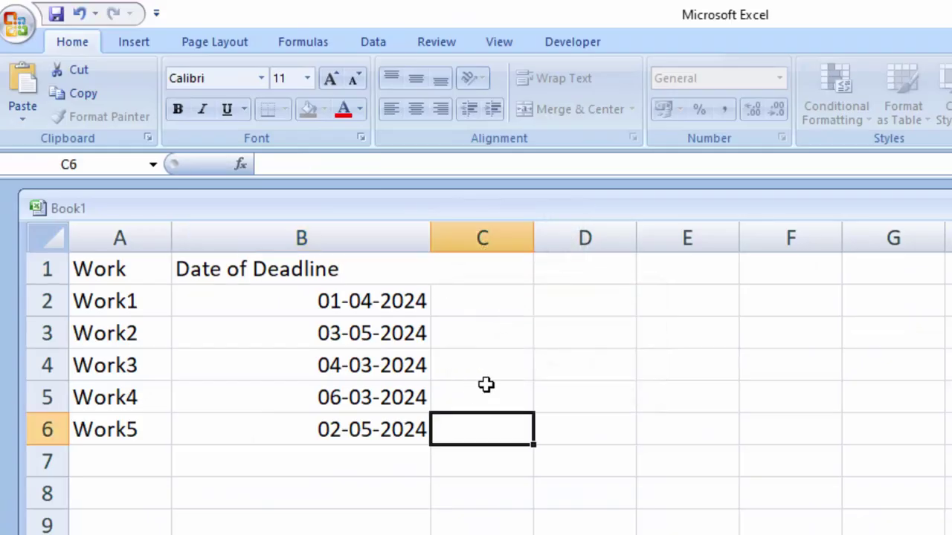
# Paste the 'Time to Finish' heading into C1 and autofit column C to it.
pyautogui.click(505, 265)
pyautogui.write('Time to Finish')
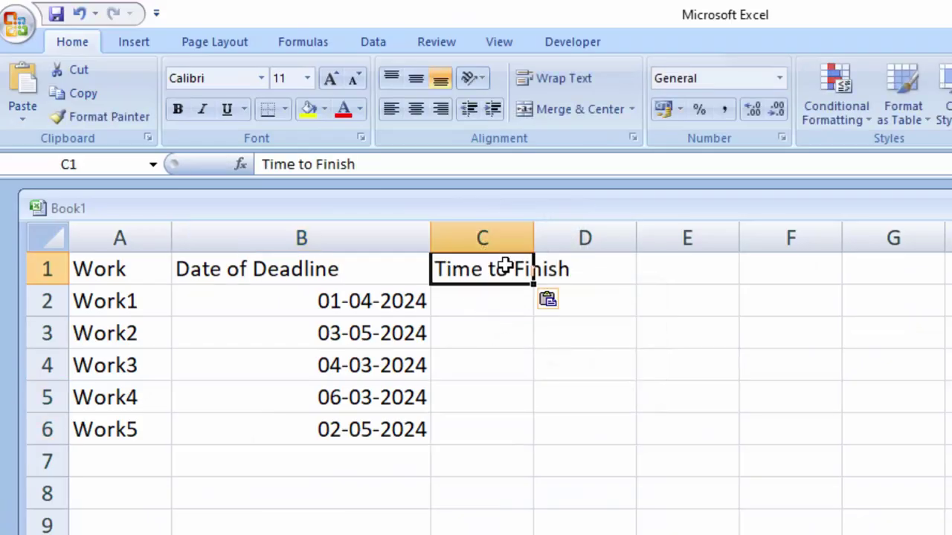
pyautogui.click(482, 298)
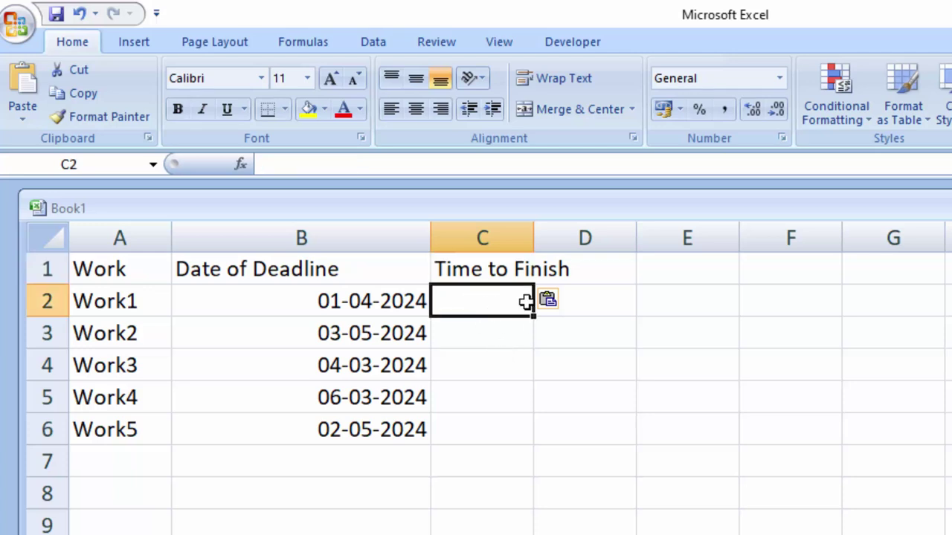
pyautogui.doubleClick(534, 238)
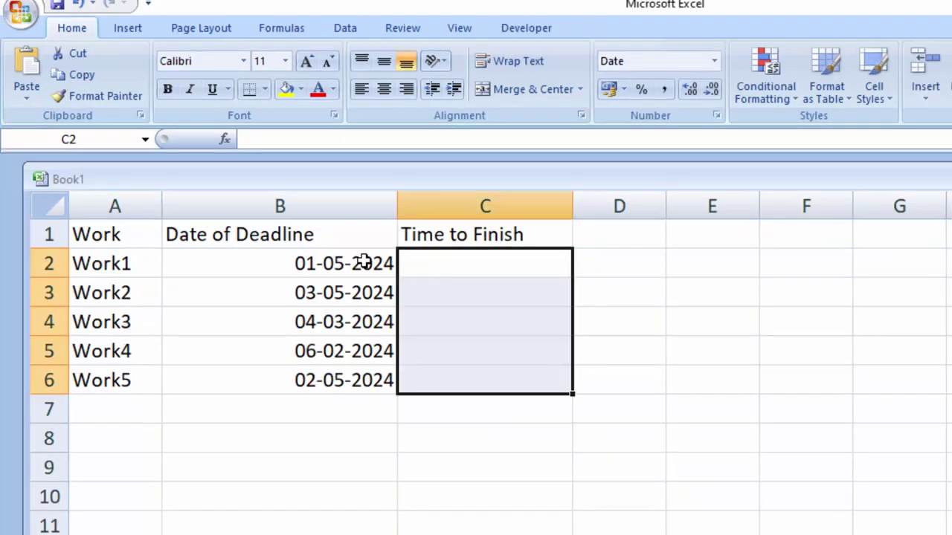
pyautogui.click(364, 262)
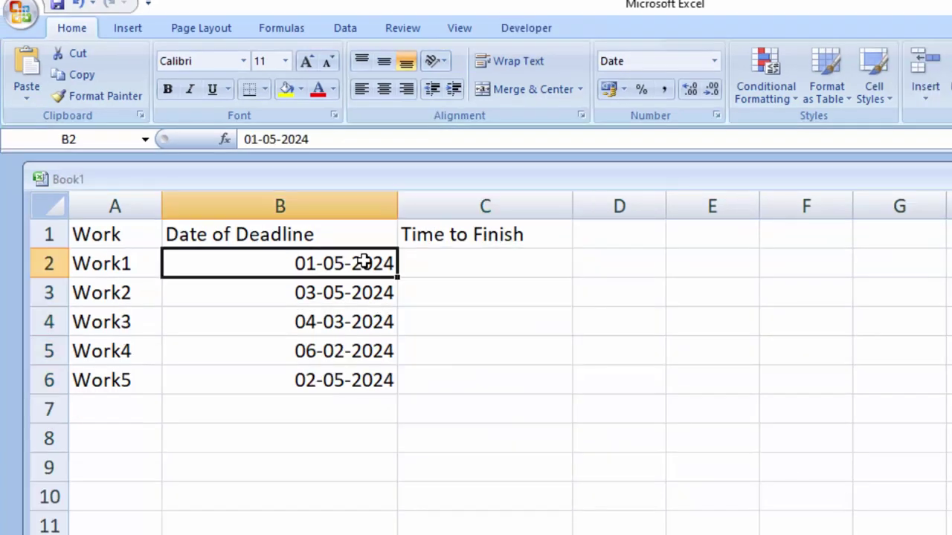
pyautogui.click(429, 261)
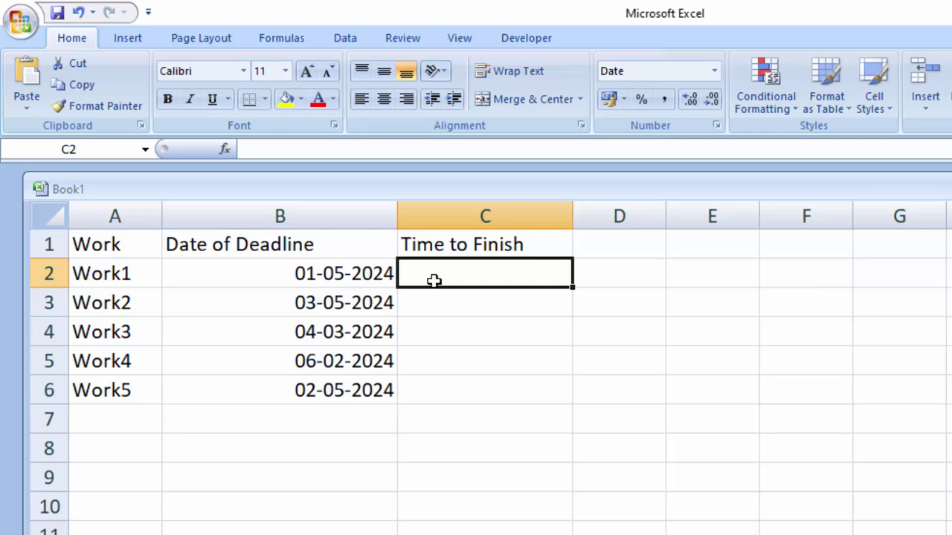
# Enter =TODAY()-B2 in C2 and fill it down to C6.
pyautogui.write('=')
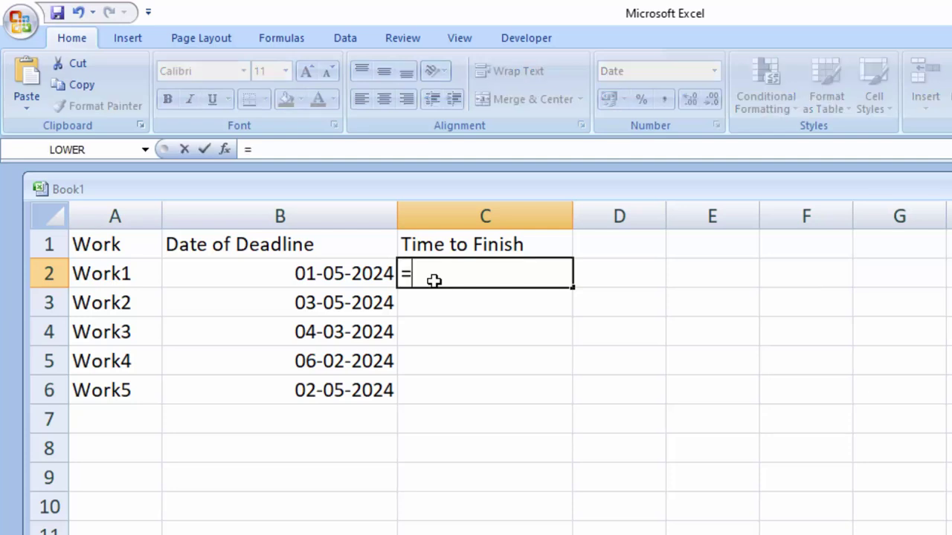
pyautogui.write('toda')
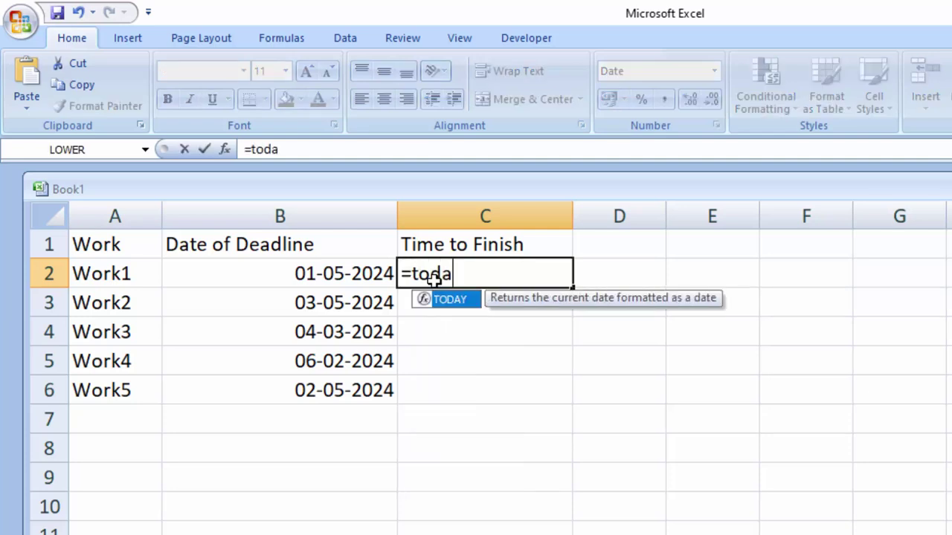
pyautogui.press('Tab')
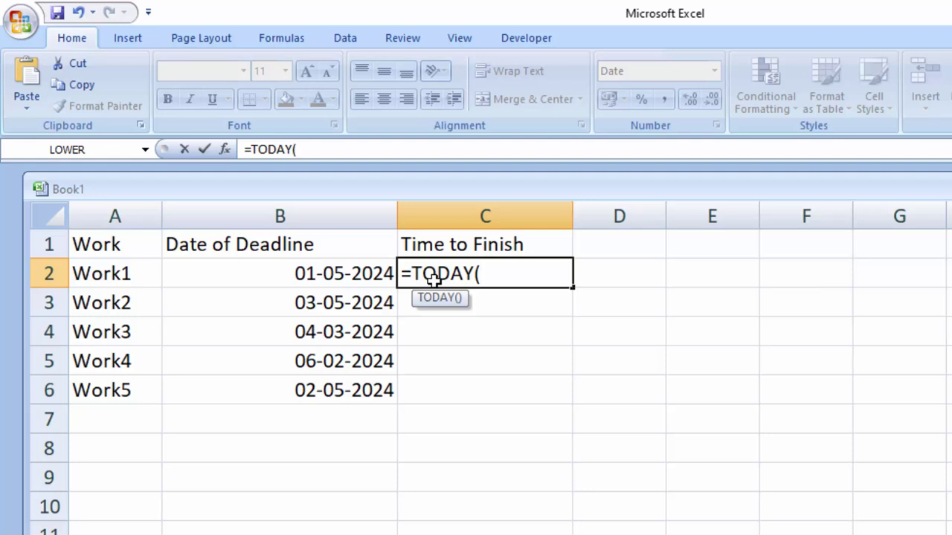
pyautogui.write(')-')
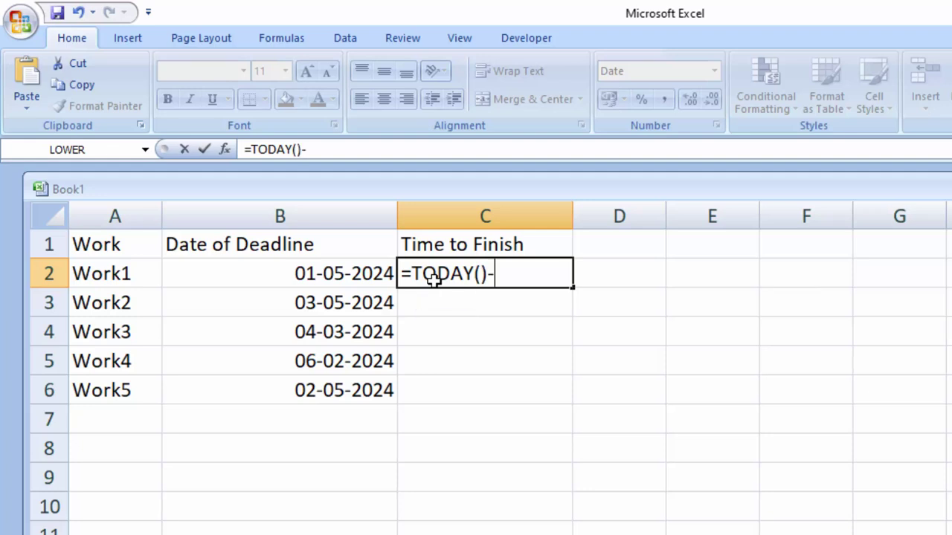
pyautogui.click(273, 282)
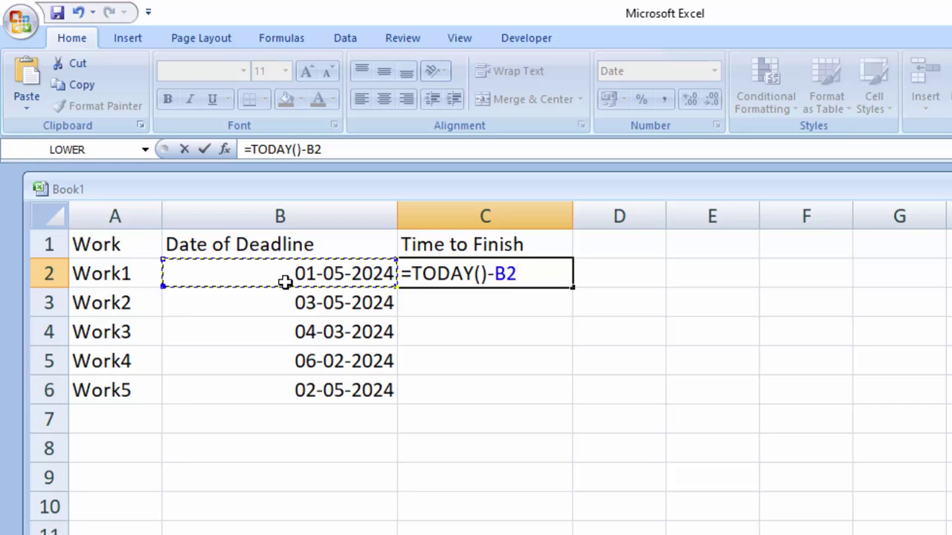
pyautogui.press('Return')
pyautogui.click(538, 273)
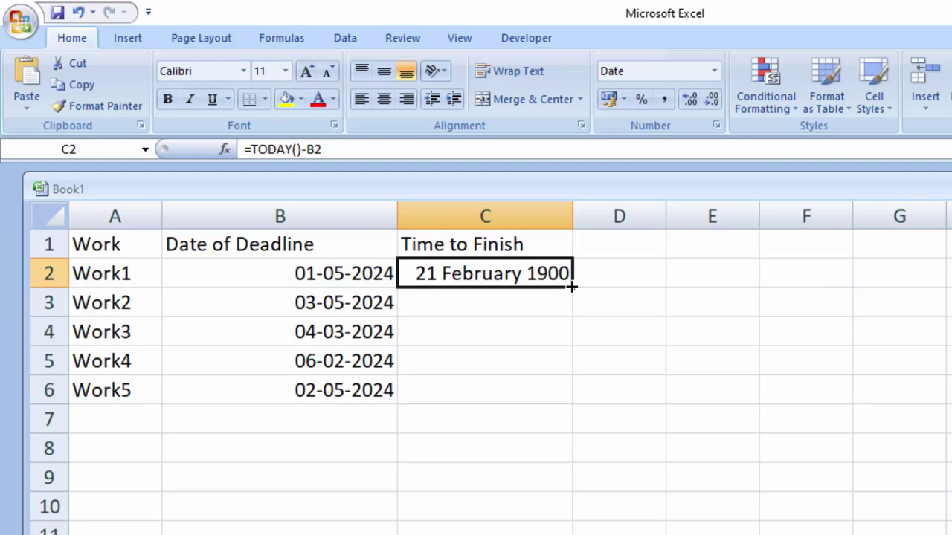
pyautogui.moveTo(576, 287); pyautogui.dragTo(562, 406)
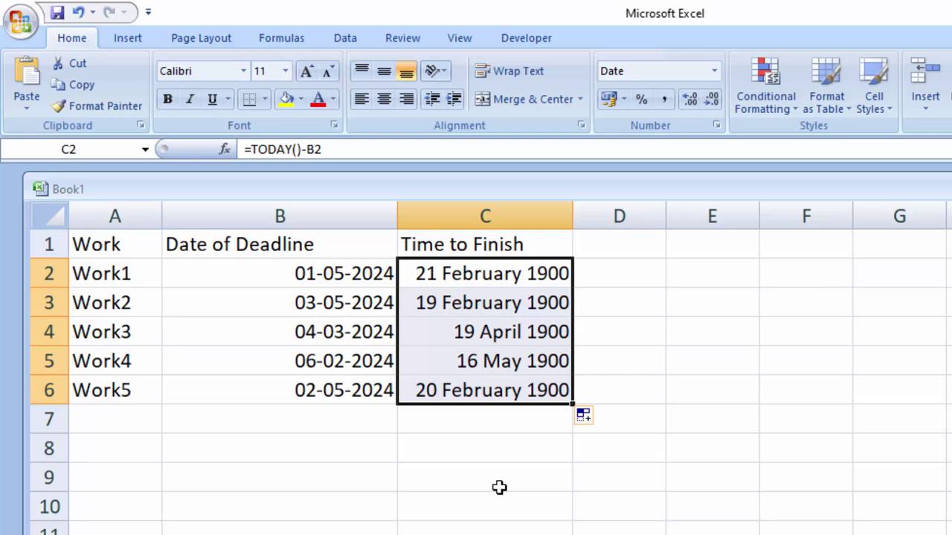
# Open Format Cells for C2:C6, choose the Custom category, and clear the existing format code.
pyautogui.rightClick(498, 307)
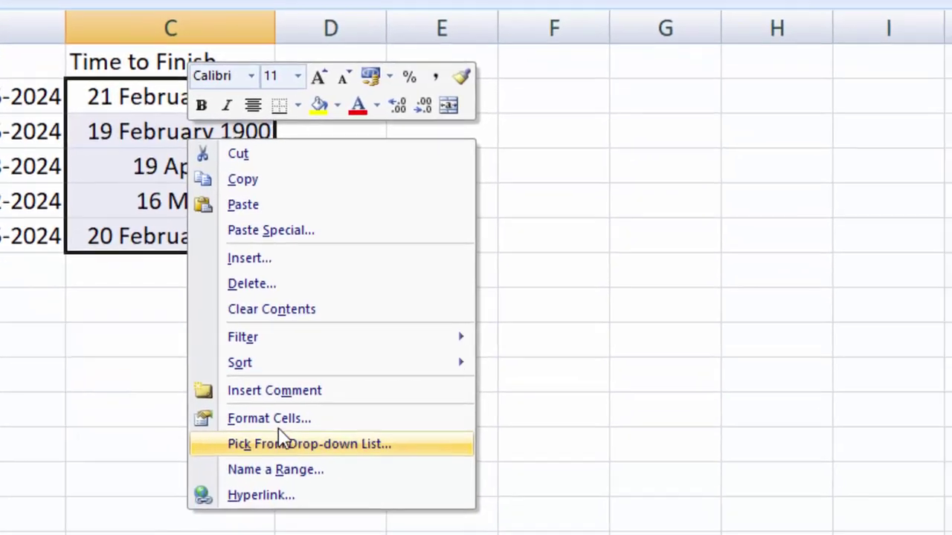
pyautogui.click(281, 424)
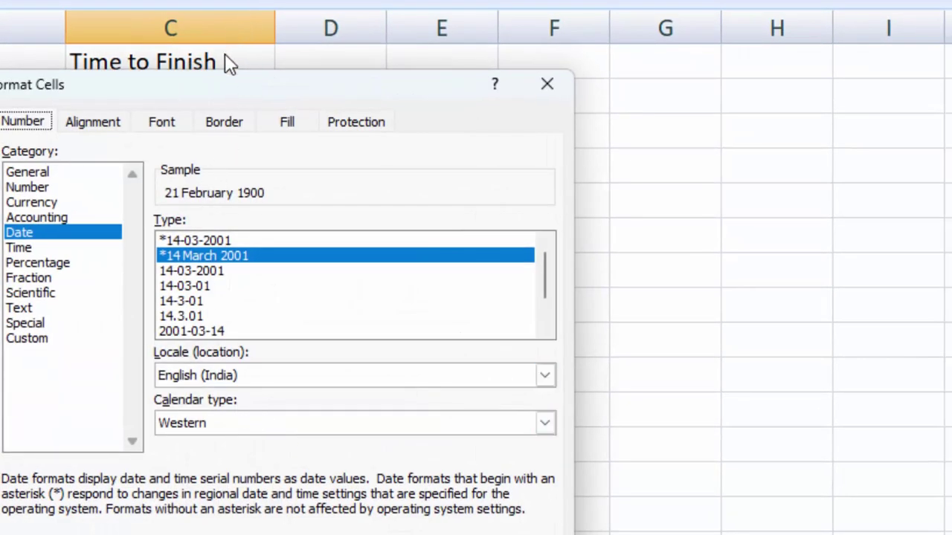
pyautogui.moveTo(240, 92); pyautogui.dragTo(535, 4)
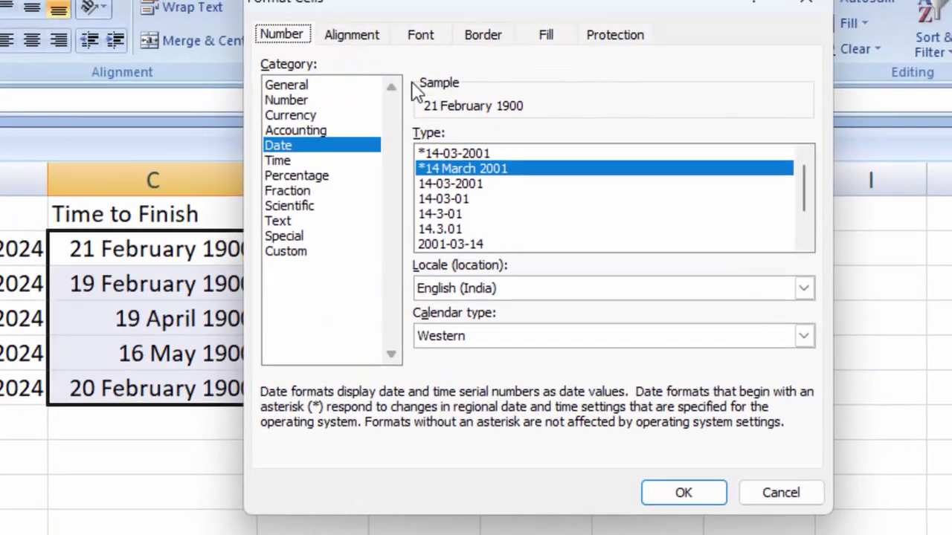
pyautogui.click(293, 252)
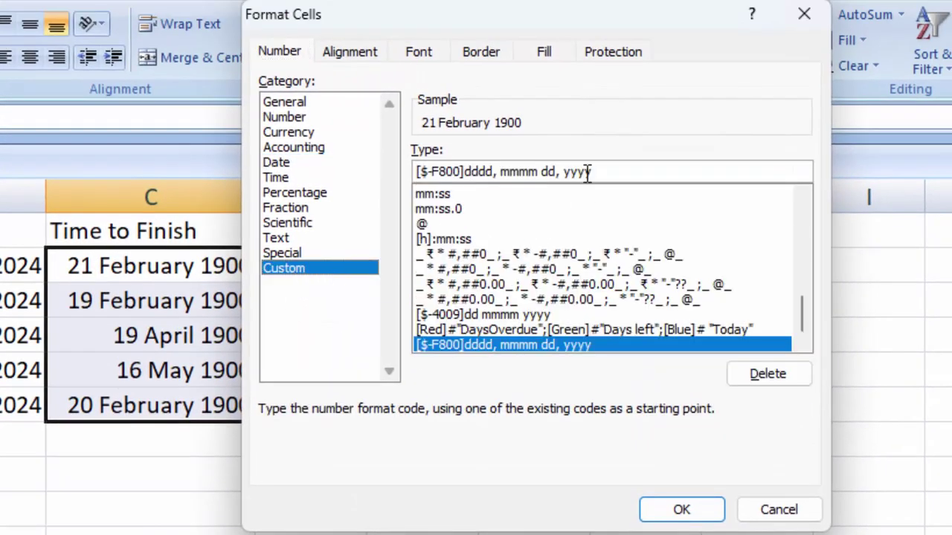
pyautogui.moveTo(604, 171); pyautogui.dragTo(30, 157)
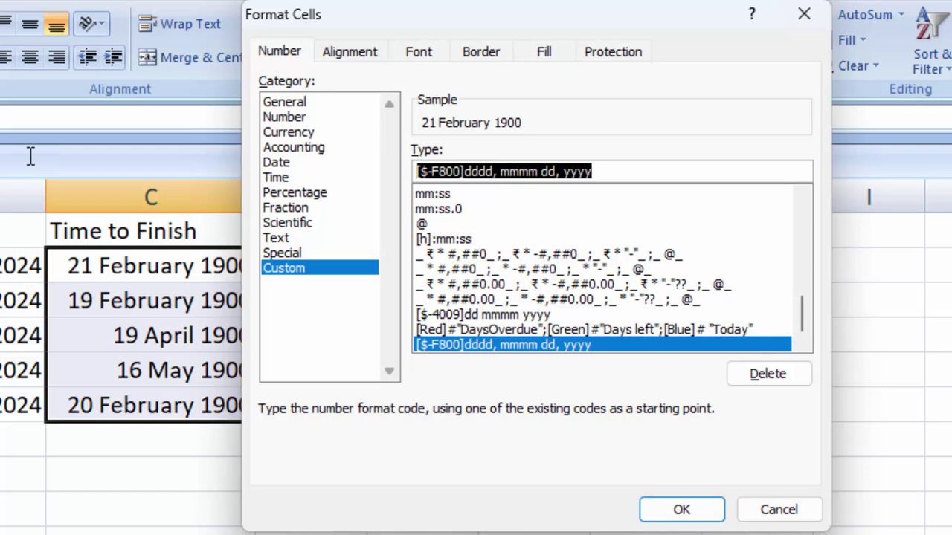
pyautogui.press('BackSpace')
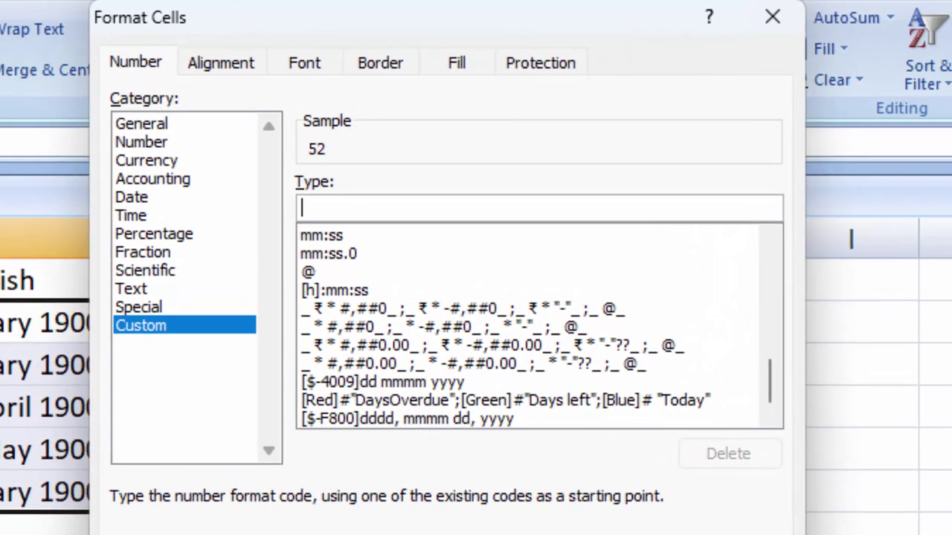
# Type the format code [red]# "Days overdue";[green]#"Days Left"; into the Type box.
pyautogui.write('[')
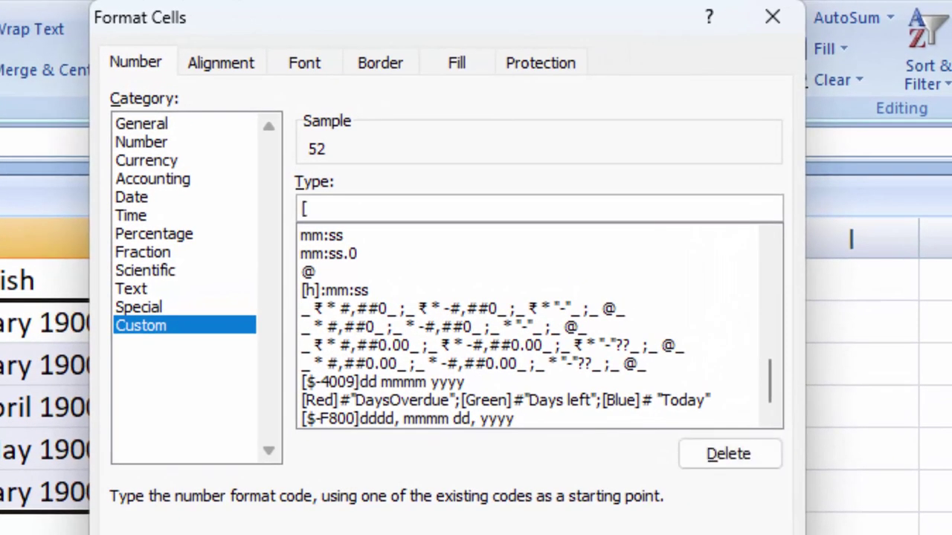
pyautogui.write('red]')
pyautogui.write('#')
pyautogui.write(' "')
pyautogui.write('Da')
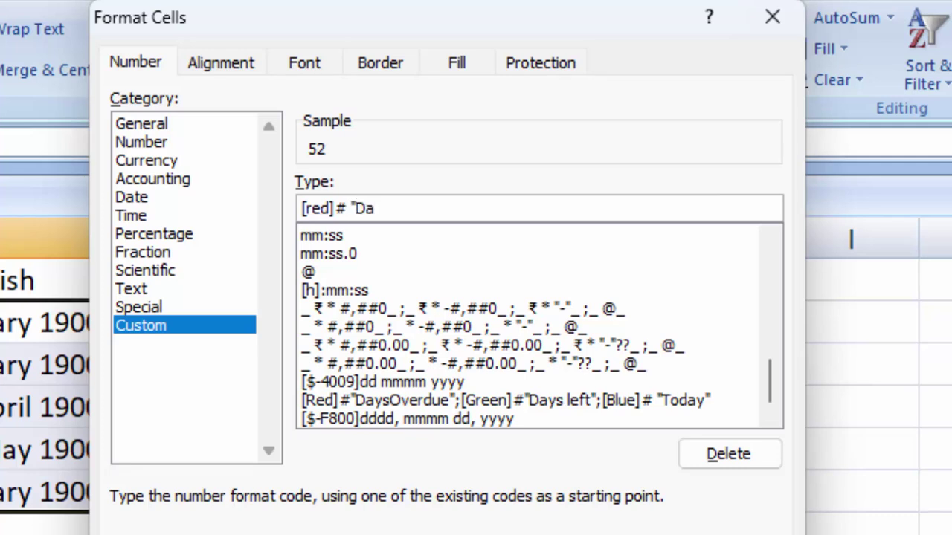
pyautogui.write('y')
pyautogui.write('s"')
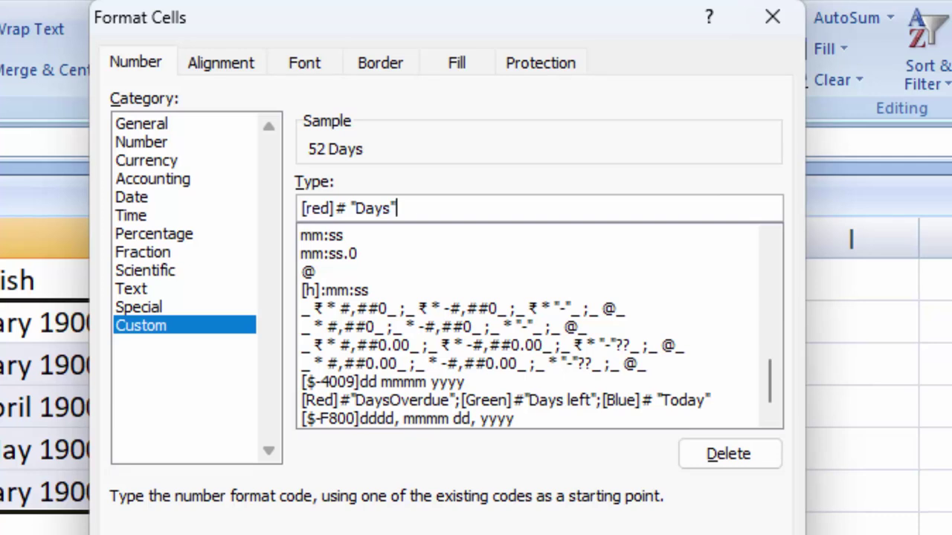
pyautogui.press('BackSpace')
pyautogui.write('overd')
pyautogui.write('sue')
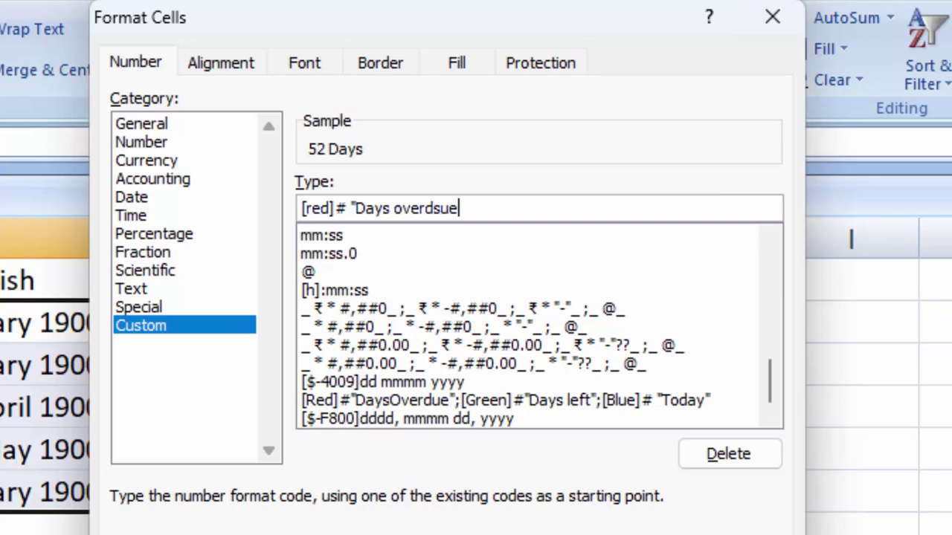
pyautogui.press('BackSpace')
pyautogui.press('BackSpace')
pyautogui.press('BackSpace')
pyautogui.write('ue')
pyautogui.write('"')
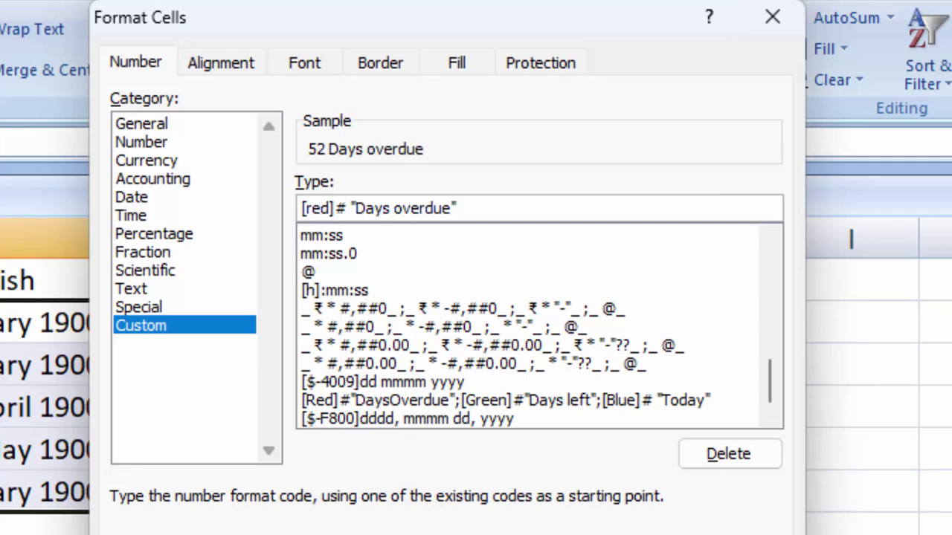
pyautogui.write(';')
pyautogui.write('[')
pyautogui.write('g')
pyautogui.write('ree')
pyautogui.write('n')
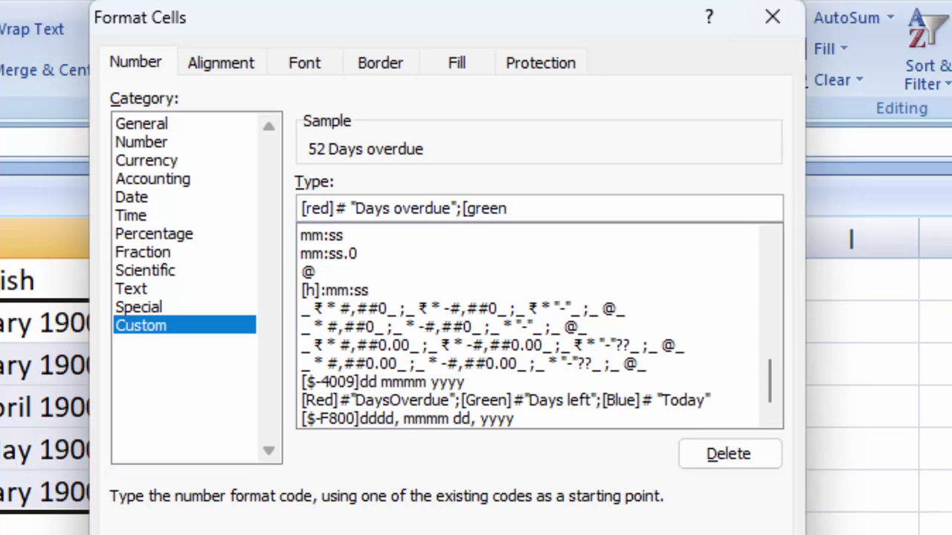
pyautogui.write(']')
pyautogui.write('#')
pyautogui.write('"')
pyautogui.write('Days')
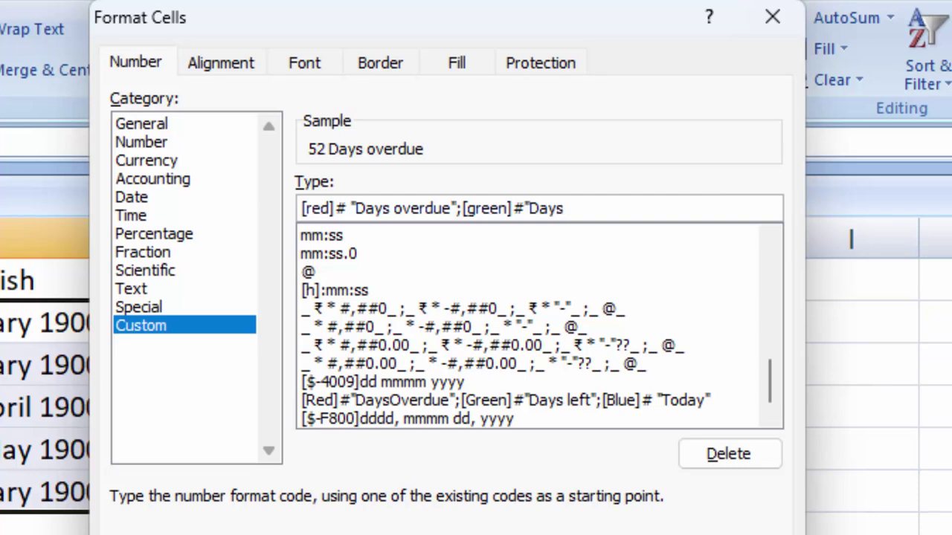
pyautogui.write(' Left')
pyautogui.write('"')
pyautogui.write(';')
# End the format code with a "Today" section and apply it to the cells.
pyautogui.write('"')
pyautogui.write('Toda')
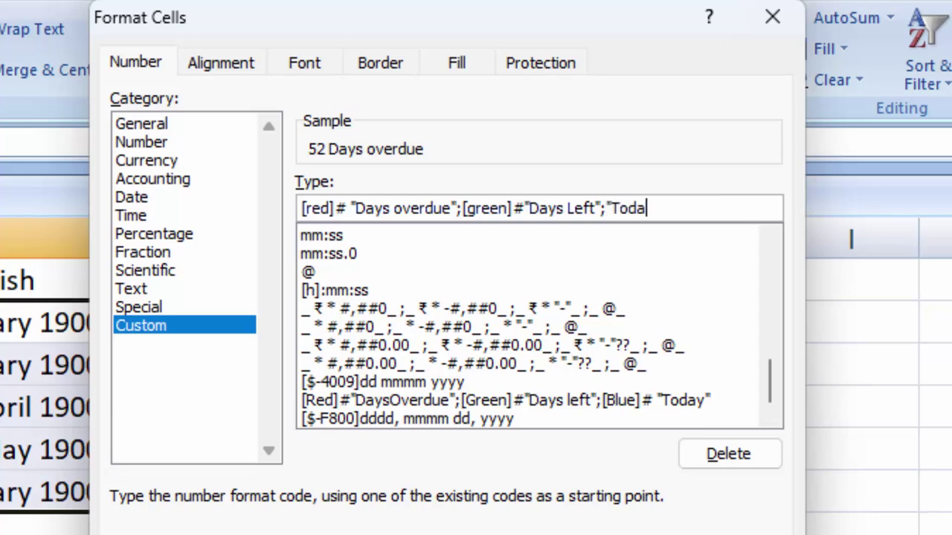
pyautogui.write('y')
pyautogui.press('Return')
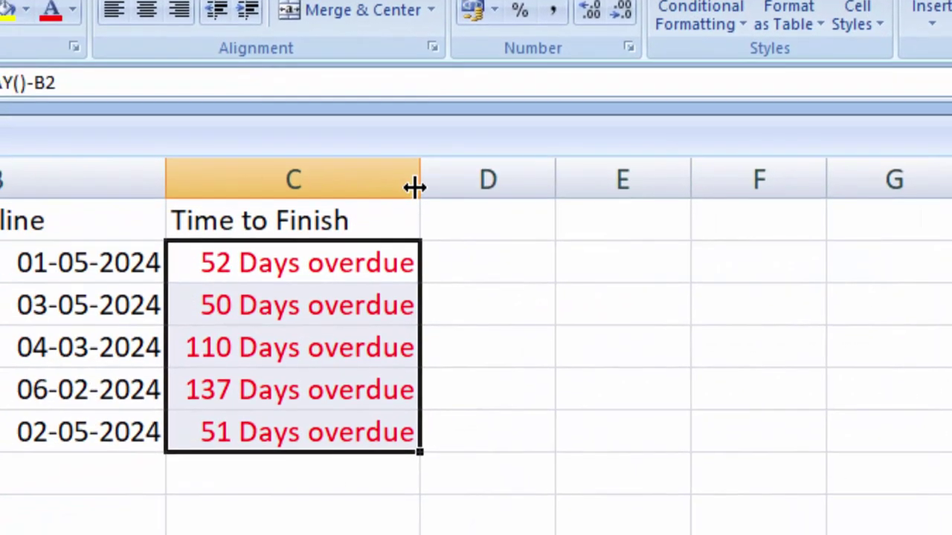
# Widen column C and change Work1's deadline to 01-07-2024, showing green 9Days Left.
pyautogui.moveTo(101, 258); pyautogui.dragTo(106, 258)
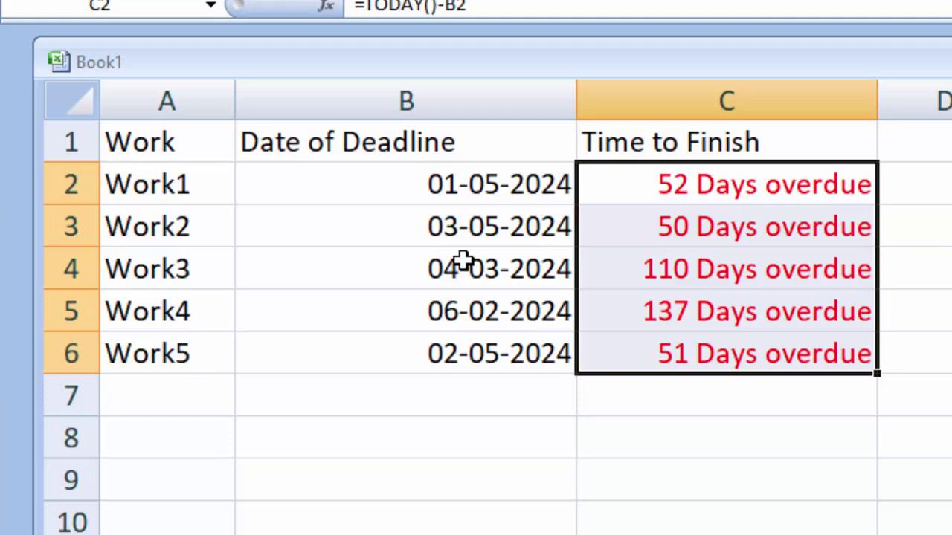
pyautogui.click(502, 184)
pyautogui.doubleClick(502, 185)
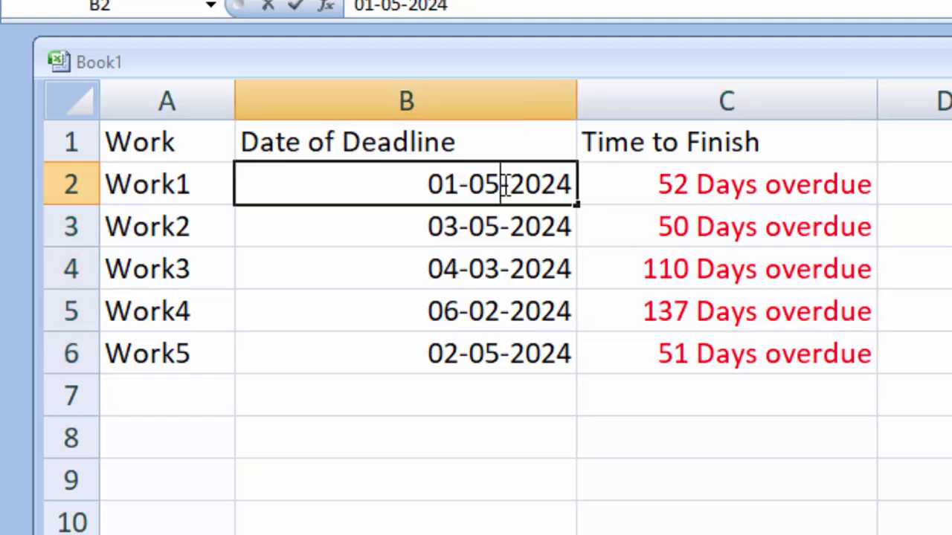
pyautogui.press('BackSpace')
pyautogui.write('7')
pyautogui.press('Return')
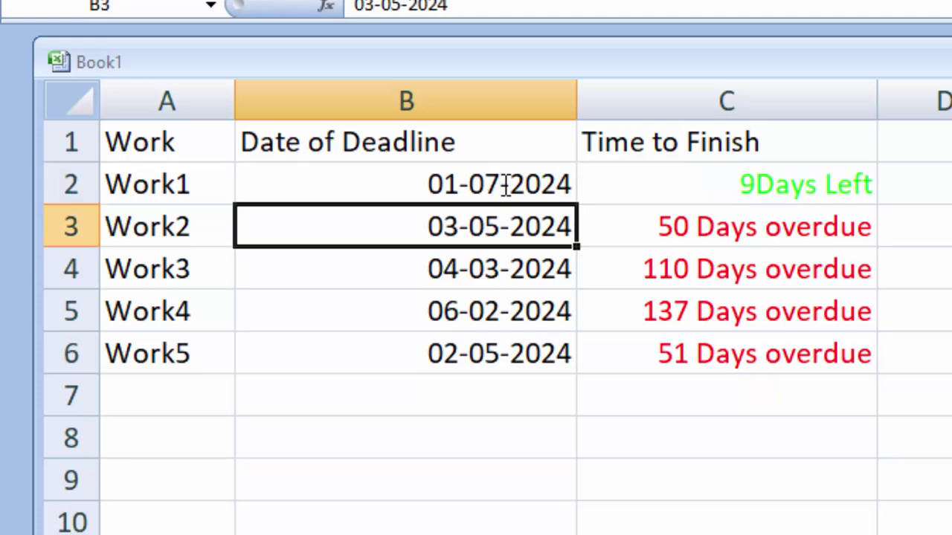
pyautogui.click(818, 191)
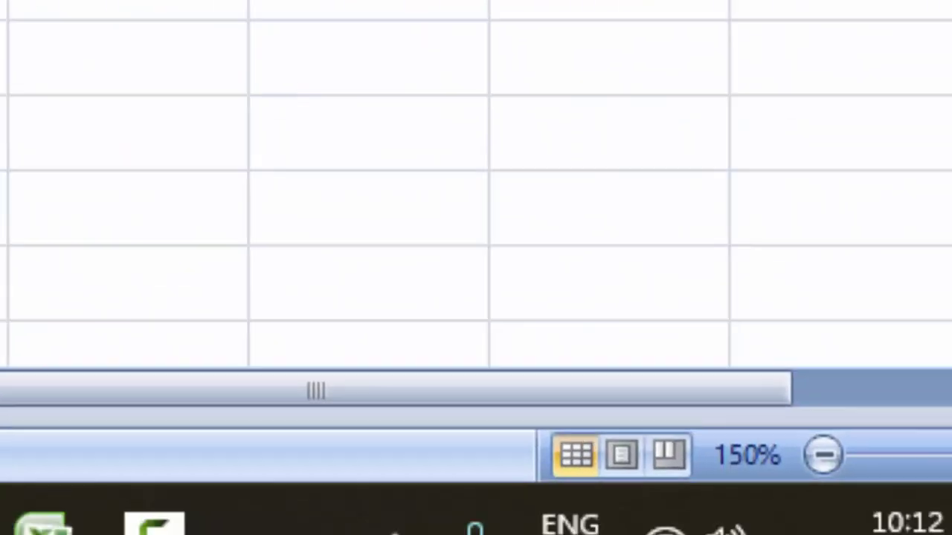
# Inspect the Time to Finish formula in edit mode without changing it.
pyautogui.moveTo(692, 511)
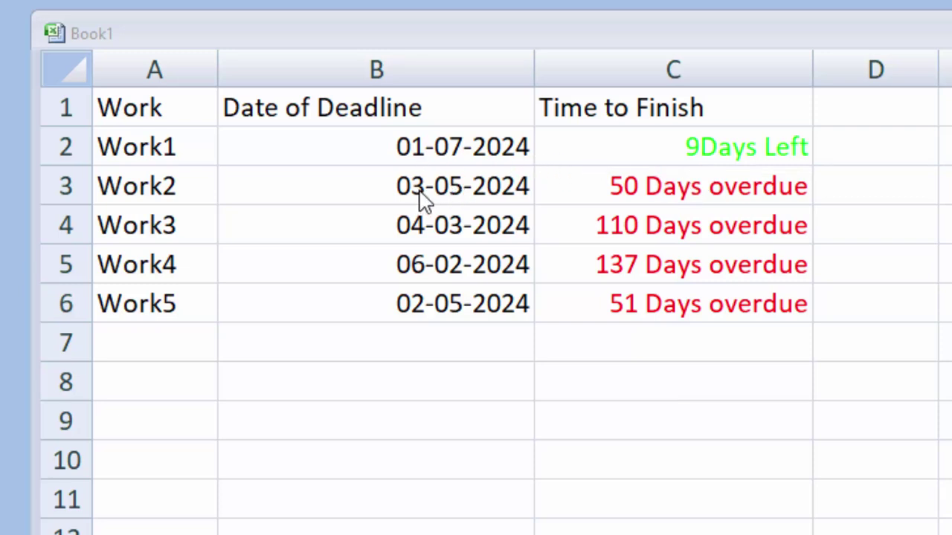
pyautogui.press('F2')
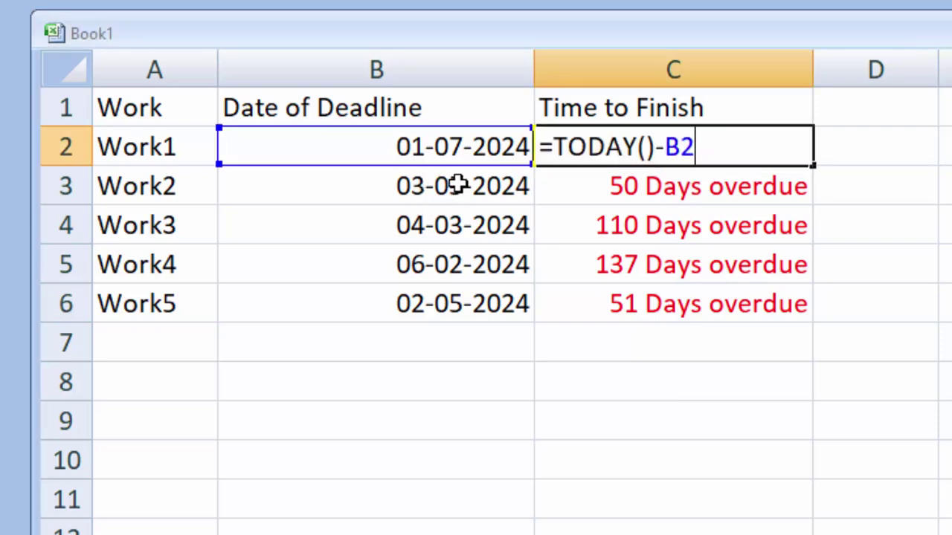
pyautogui.press('Return')
# Change Work2's deadline to 03-10-2024, giving 103Days Left in green.
pyautogui.click(418, 185)
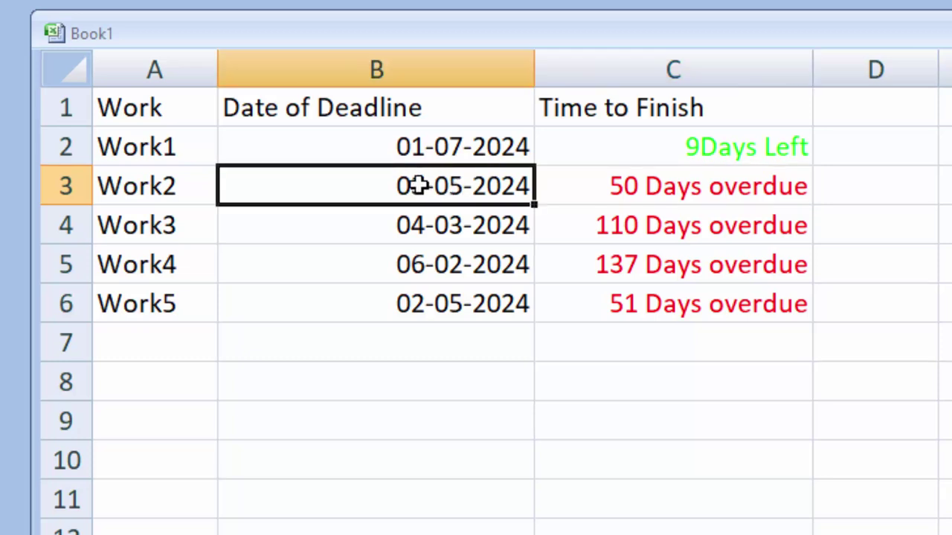
pyautogui.doubleClick(458, 186)
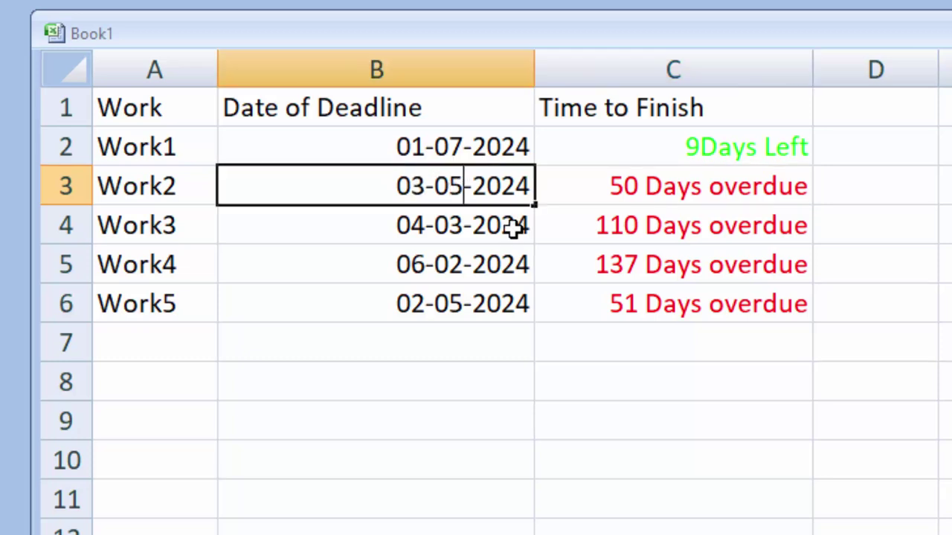
pyautogui.press('BackSpace')
pyautogui.write('10')
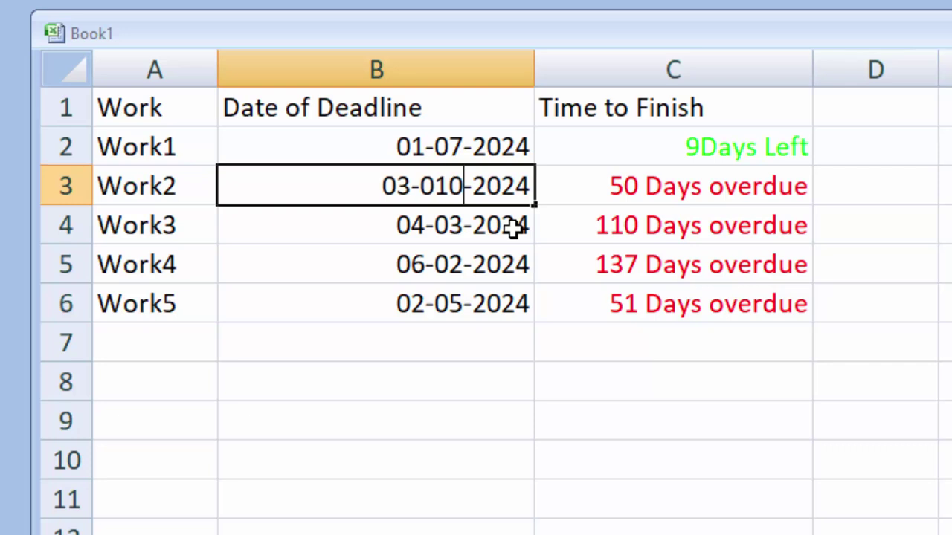
pyautogui.press('Return')
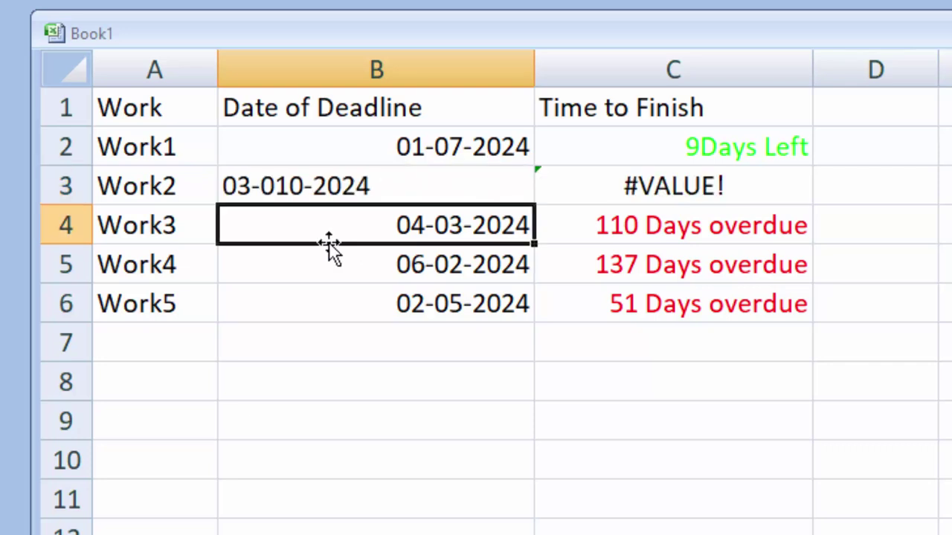
pyautogui.doubleClick(276, 187)
pyautogui.press('BackSpace')
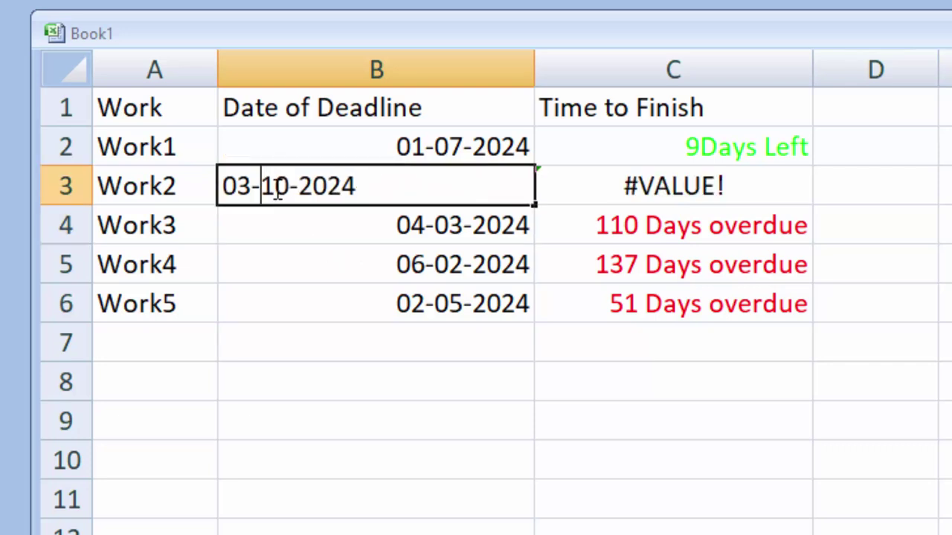
pyautogui.press('Return')
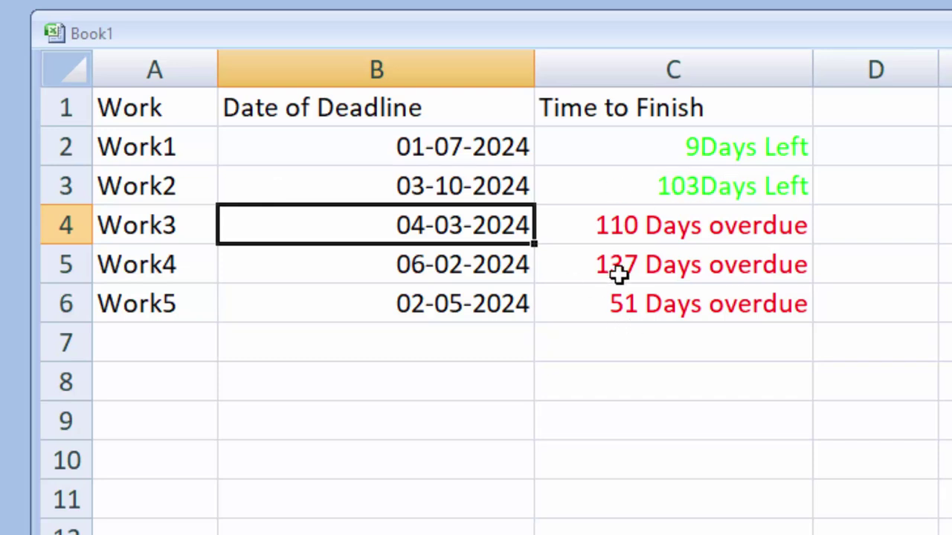
# Change Work3's deadline to 04-03-2022, showing 841 Days overdue.
pyautogui.doubleClick(459, 228)
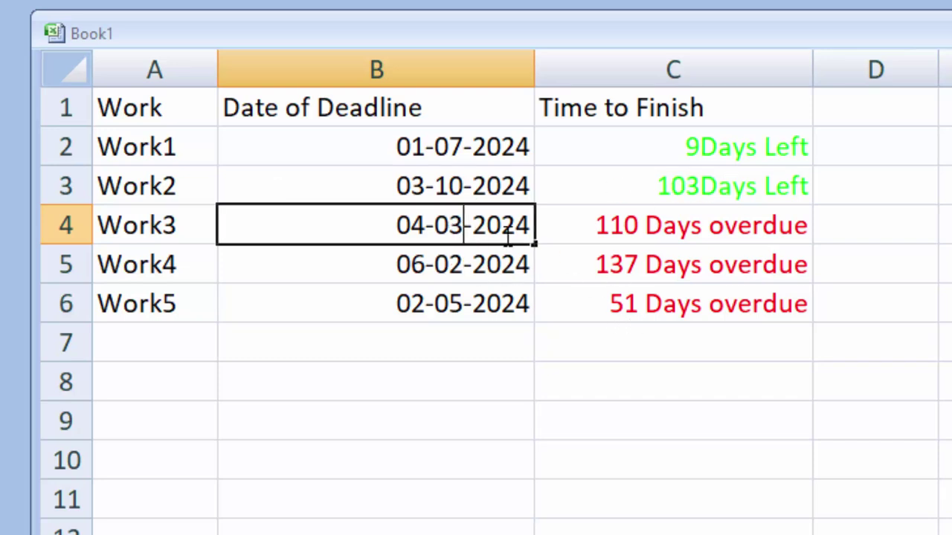
pyautogui.press('BackSpace')
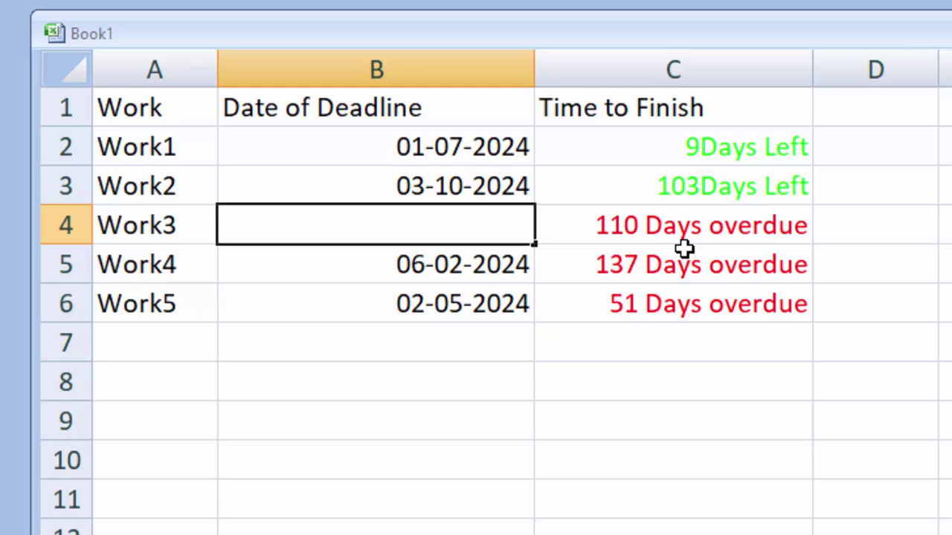
pyautogui.write('04-03-2022')
pyautogui.press('Return')
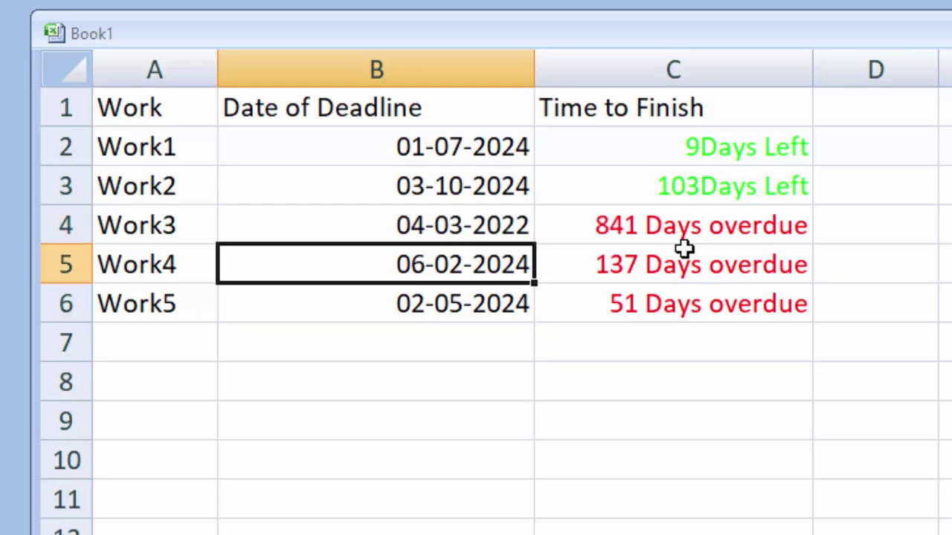